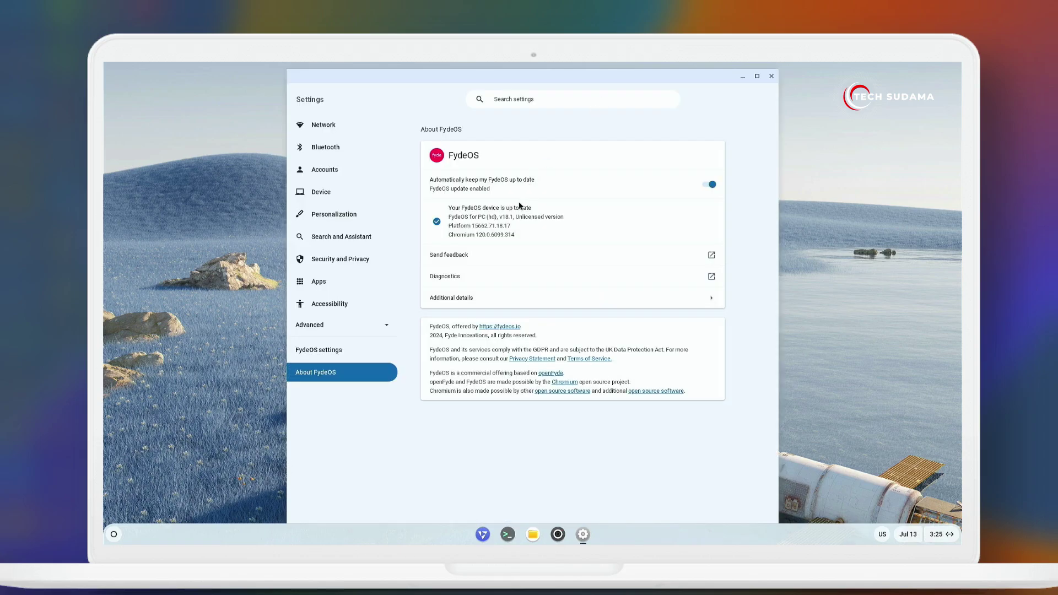
# Close the About FydeOS settings, check the shelf calendar, and open the app launcher
pyautogui.click(772, 77)
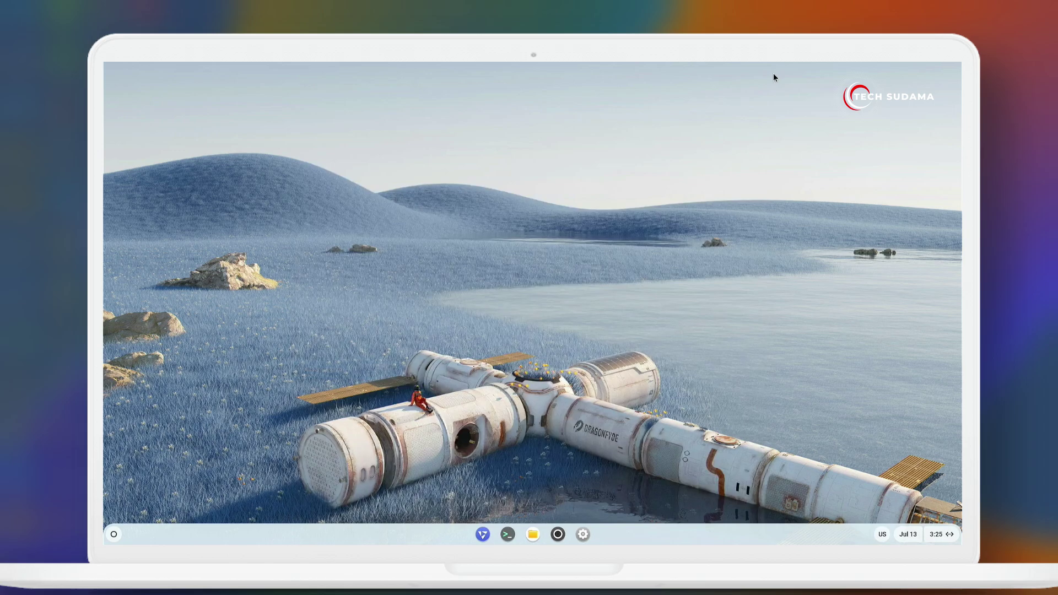
pyautogui.click(943, 534)
pyautogui.click(909, 535)
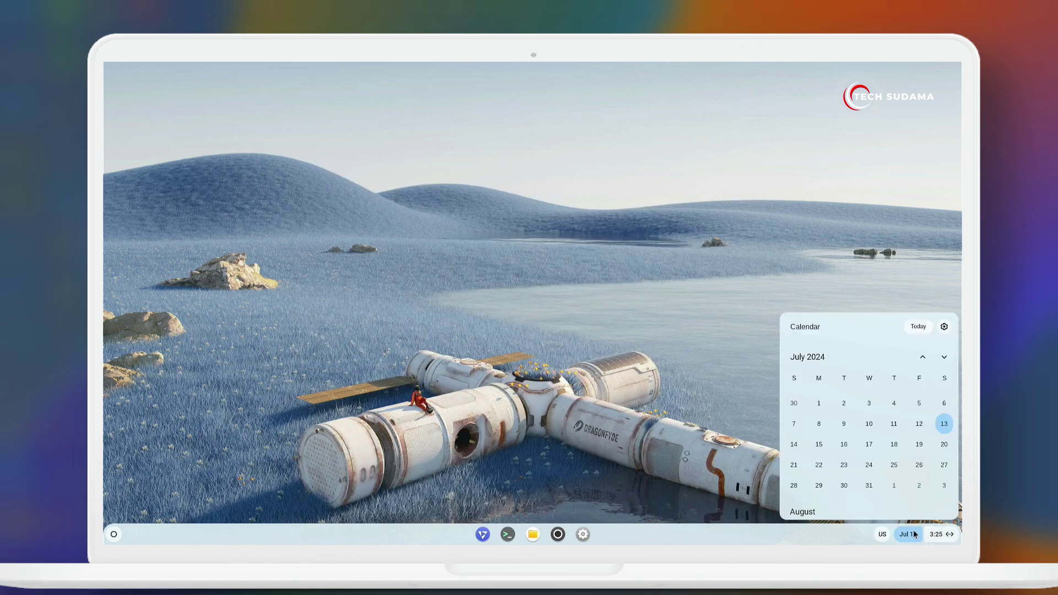
pyautogui.click(888, 536)
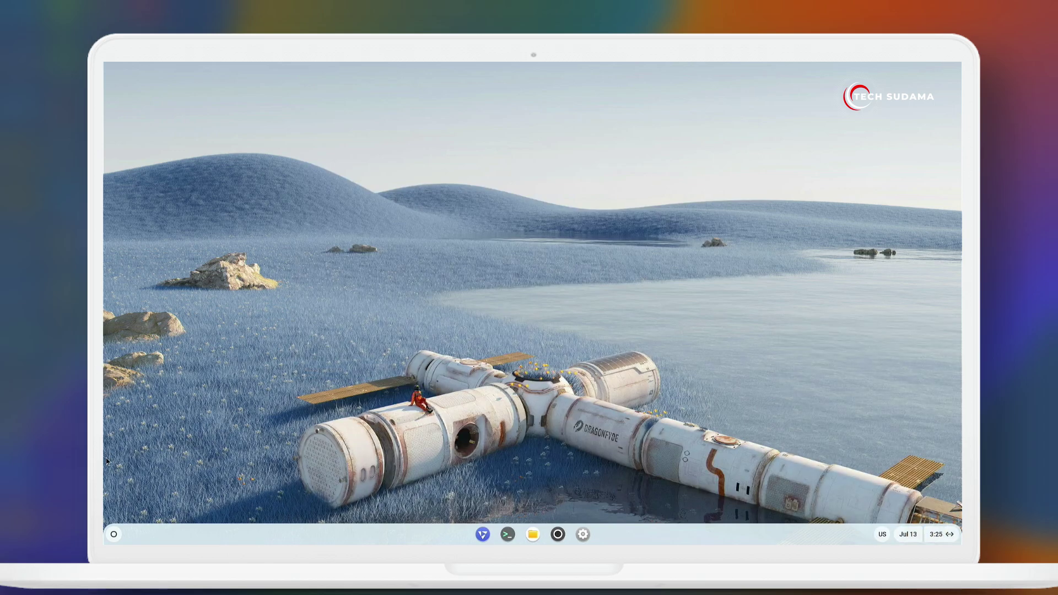
pyautogui.click(112, 533)
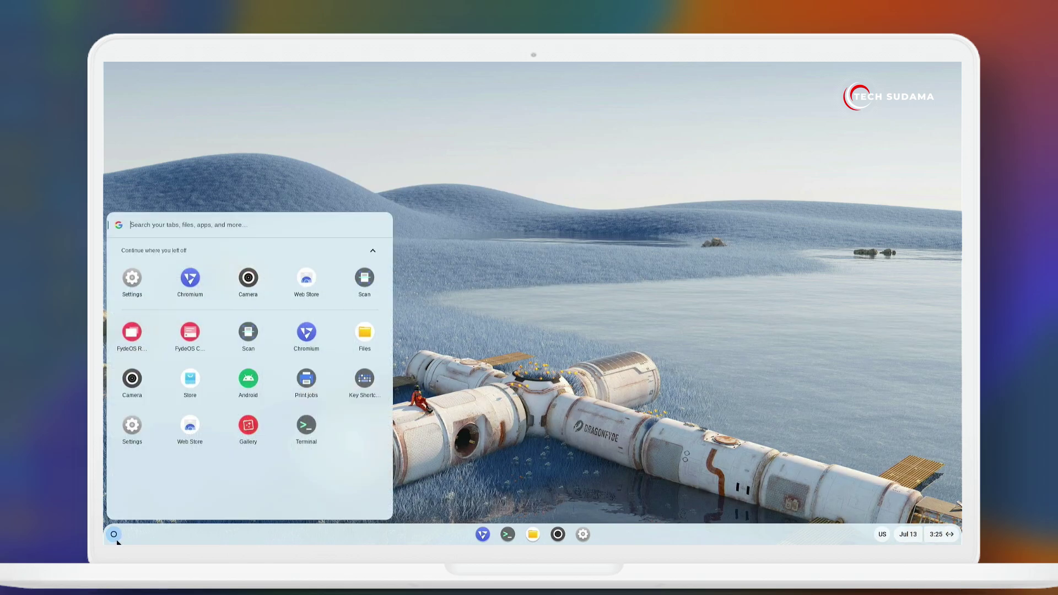
# Search 'fydeos' in Chrome, accept all cookies on fydeos.io, and browse the FydeOS for PC downloads
pyautogui.click(691, 244)
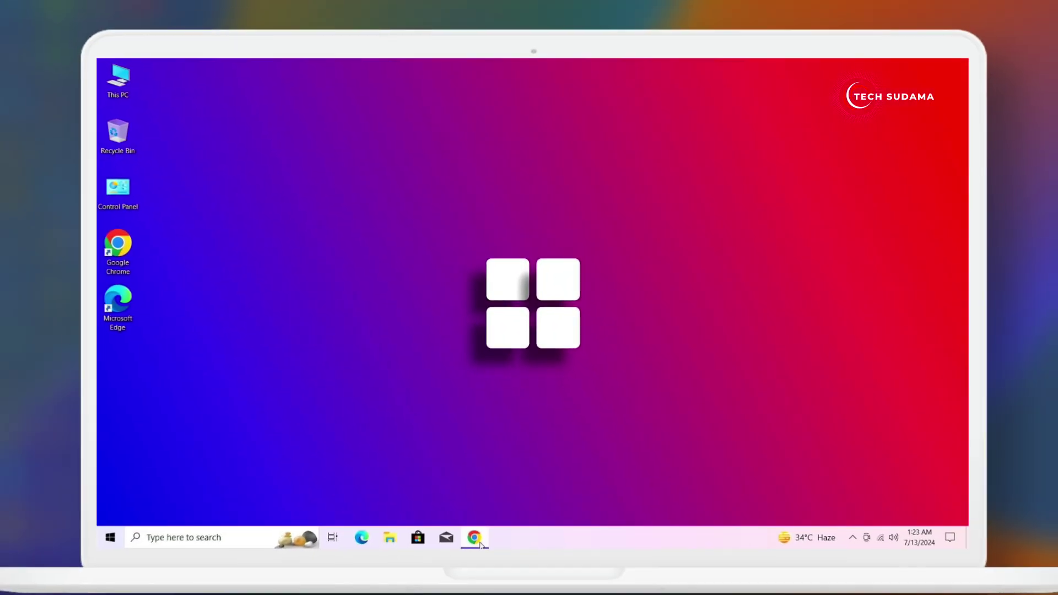
pyautogui.click(480, 544)
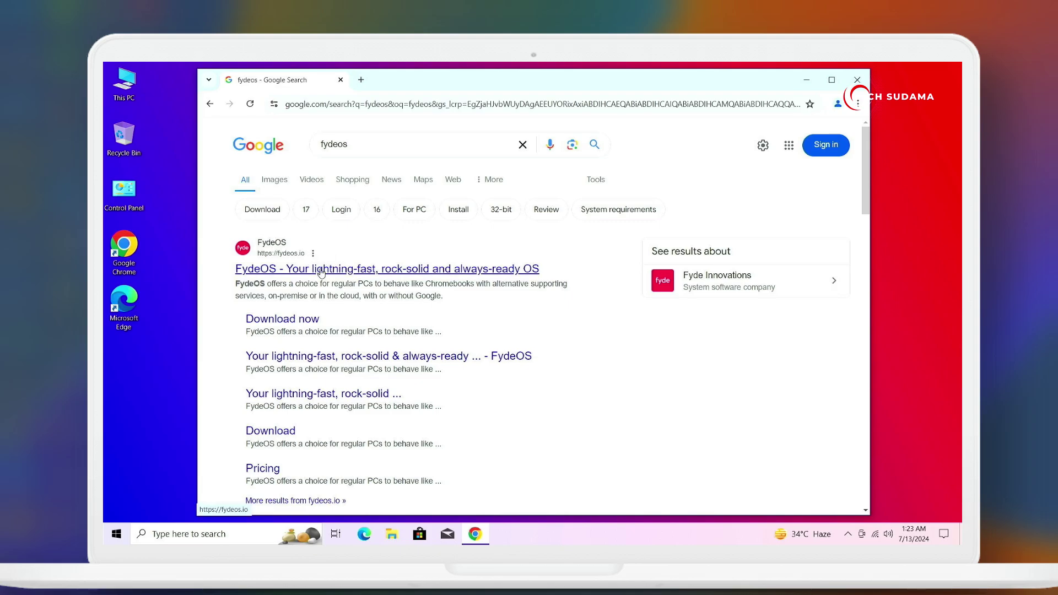
pyautogui.click(322, 270)
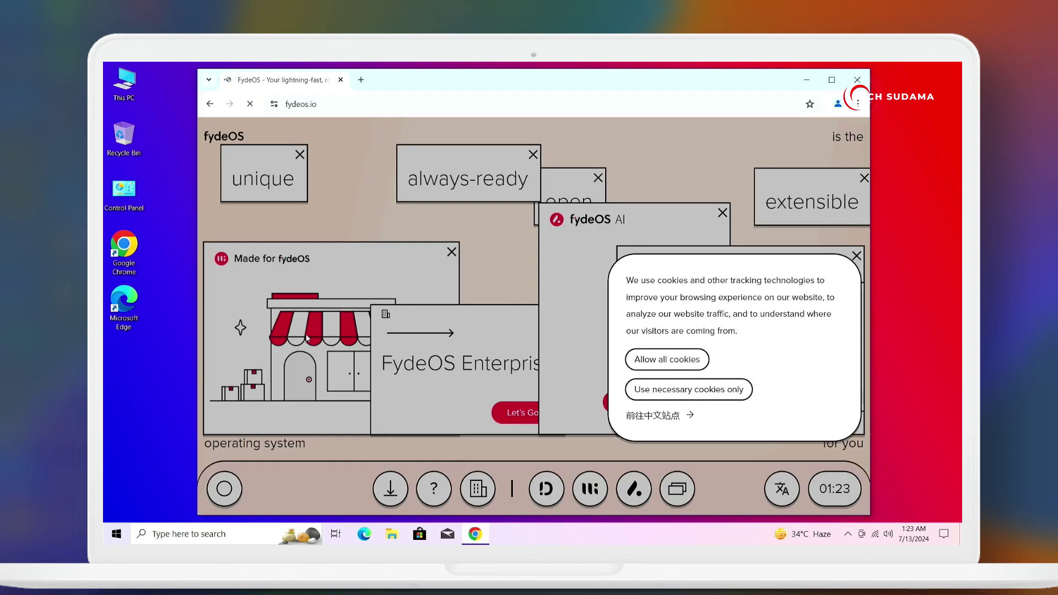
pyautogui.click(667, 360)
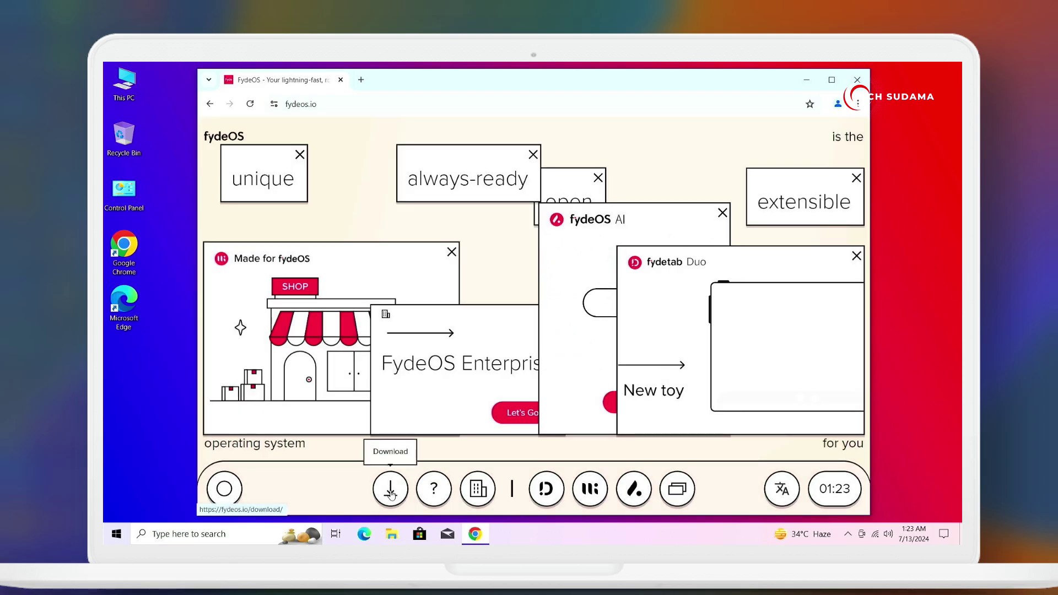
pyautogui.click(391, 489)
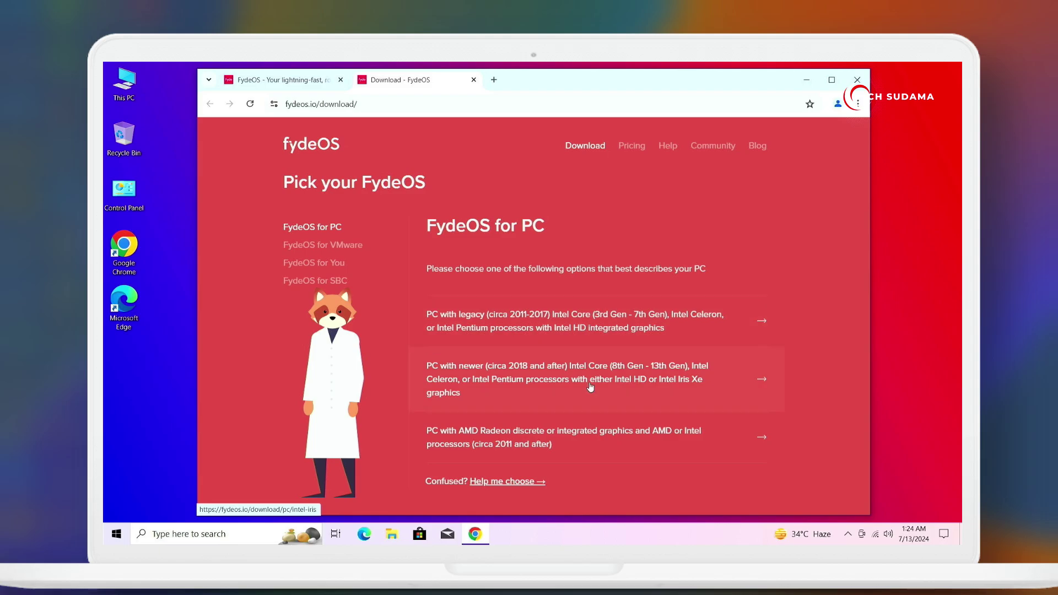
pyautogui.scroll(-2, 591, 380)
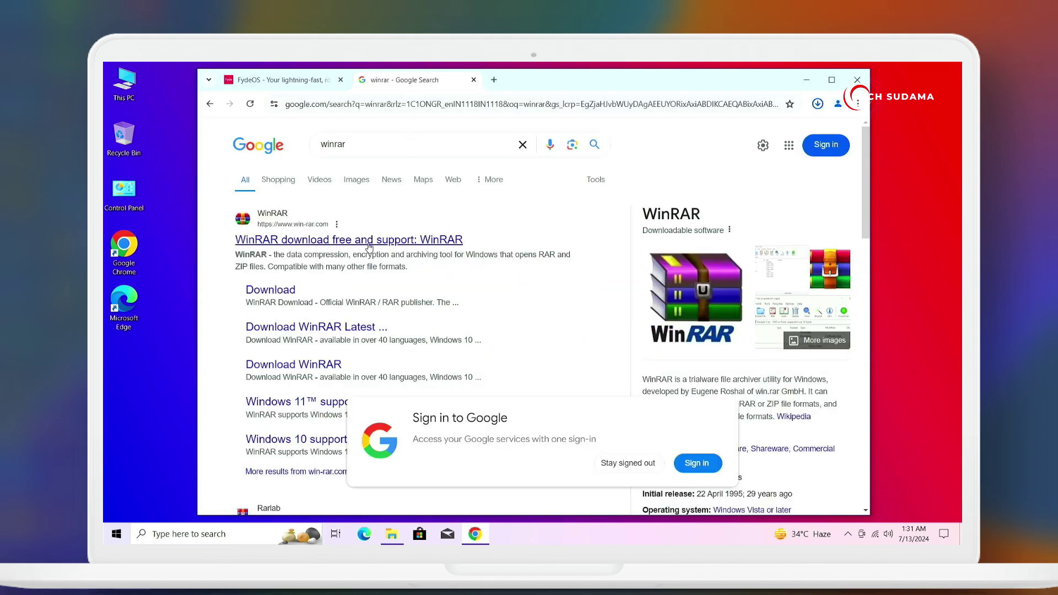
# Download the 64-bit WinRAR installer from win-rar.com and rufus-4.5.exe from rufus.ie
pyautogui.click(367, 241)
pyautogui.click(397, 469)
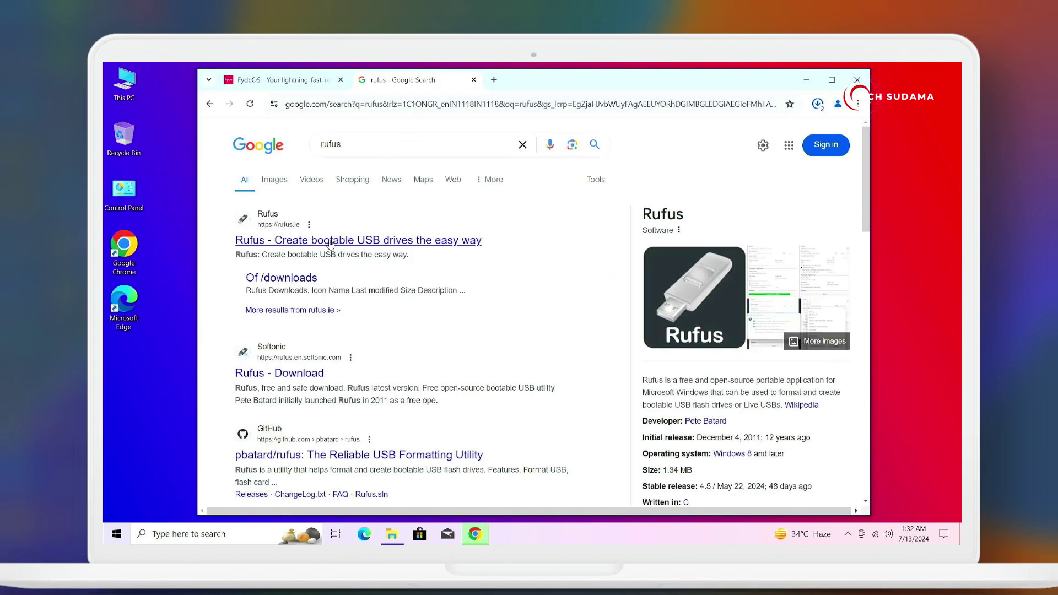
pyautogui.click(328, 244)
pyautogui.scroll(-12, 435, 362)
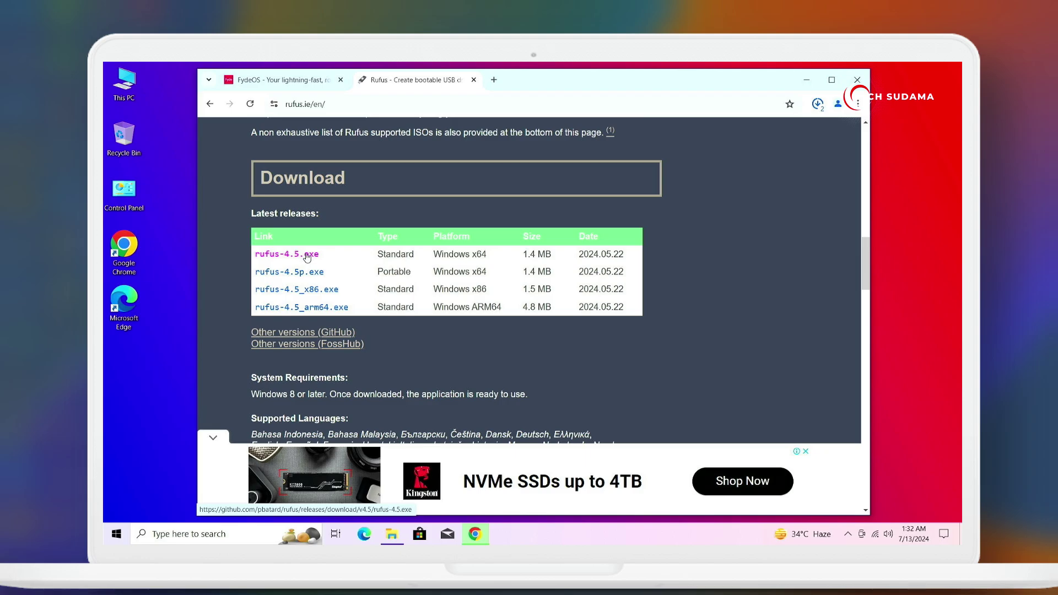
pyautogui.click(307, 255)
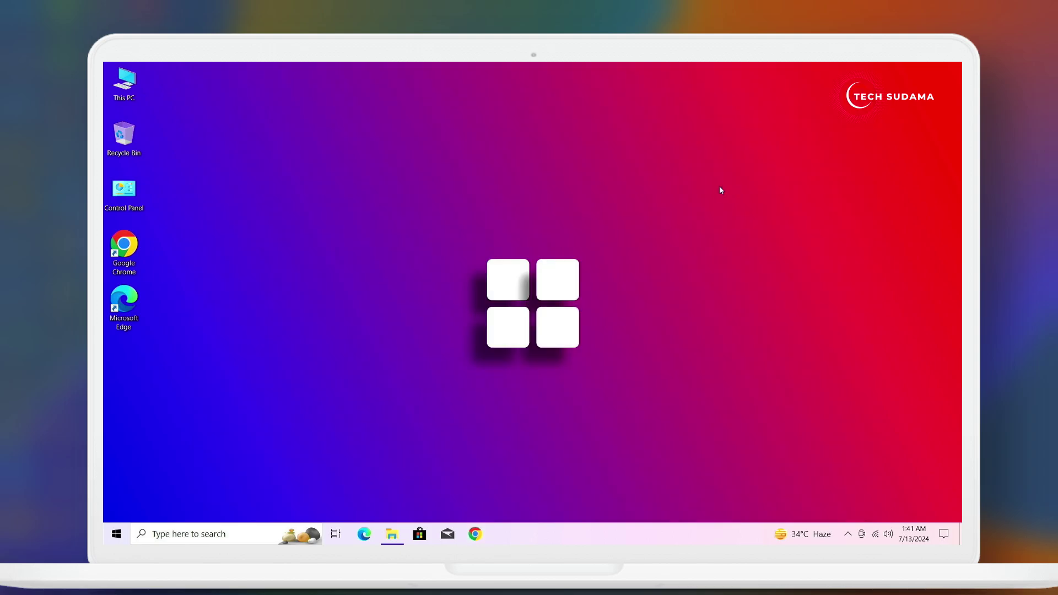
# Open Downloads with Win+E and install WinRAR from winrar-x64-701
pyautogui.press('super+e')
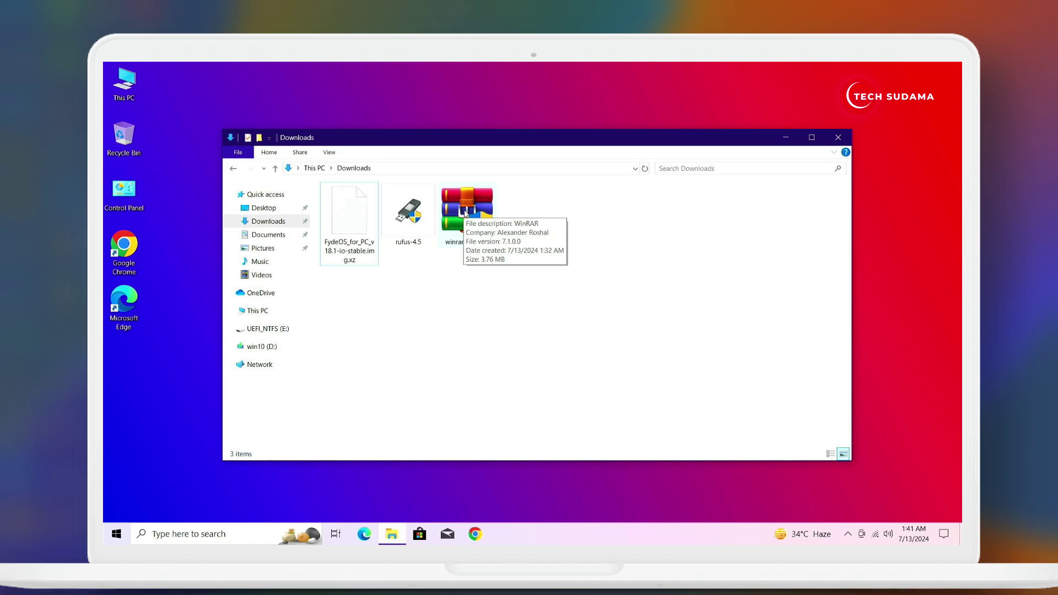
pyautogui.doubleClick(466, 212)
pyautogui.click(488, 373)
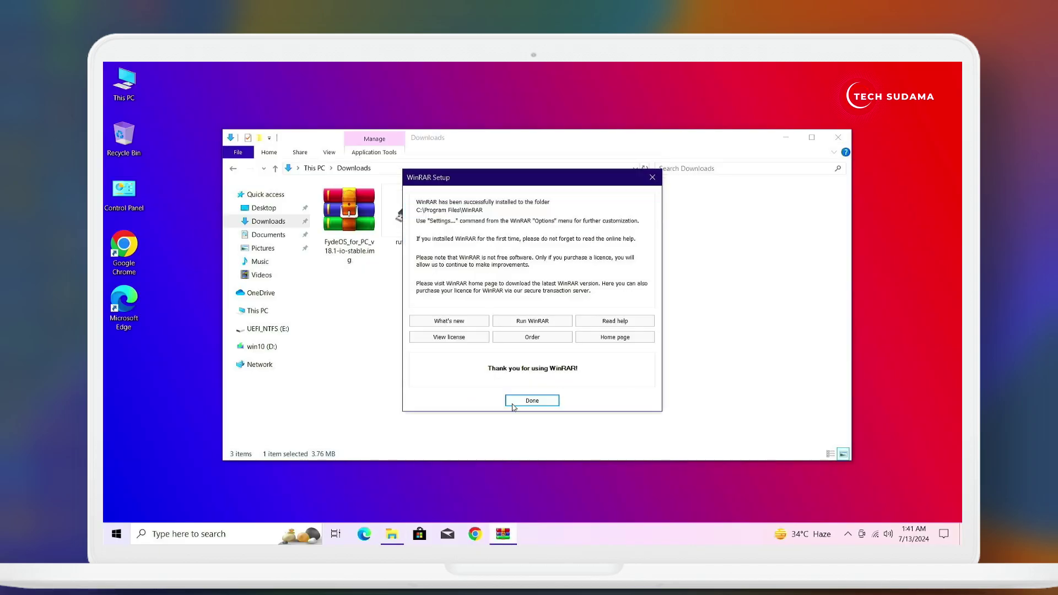
pyautogui.click(513, 405)
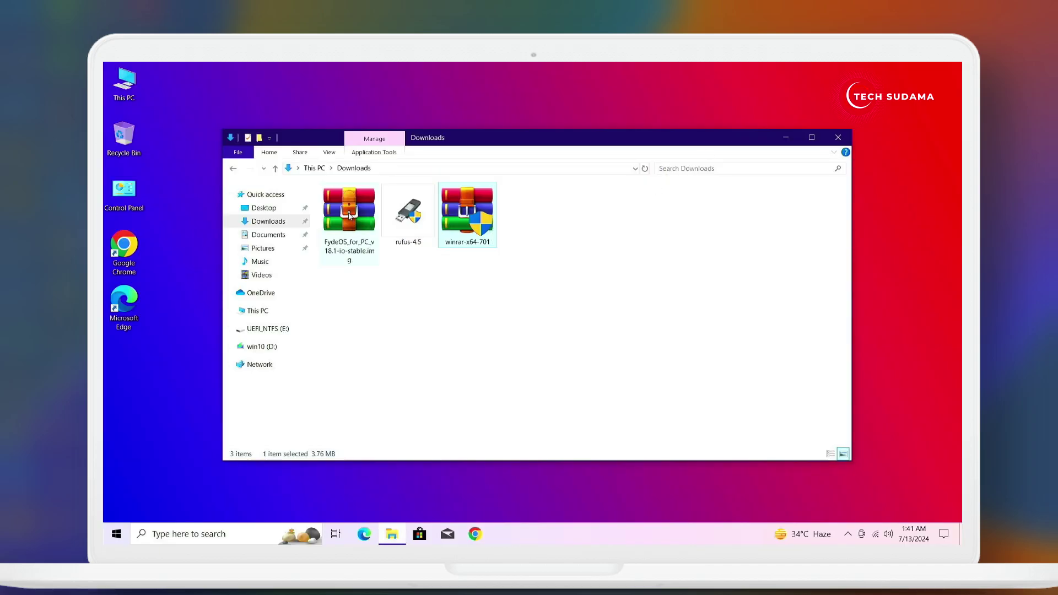
# Extract FydeOS_for_PC_v18.1-io-stable.img into Downloads, then delete the .img.xz archive and winrar-x64-701
pyautogui.doubleClick(349, 215)
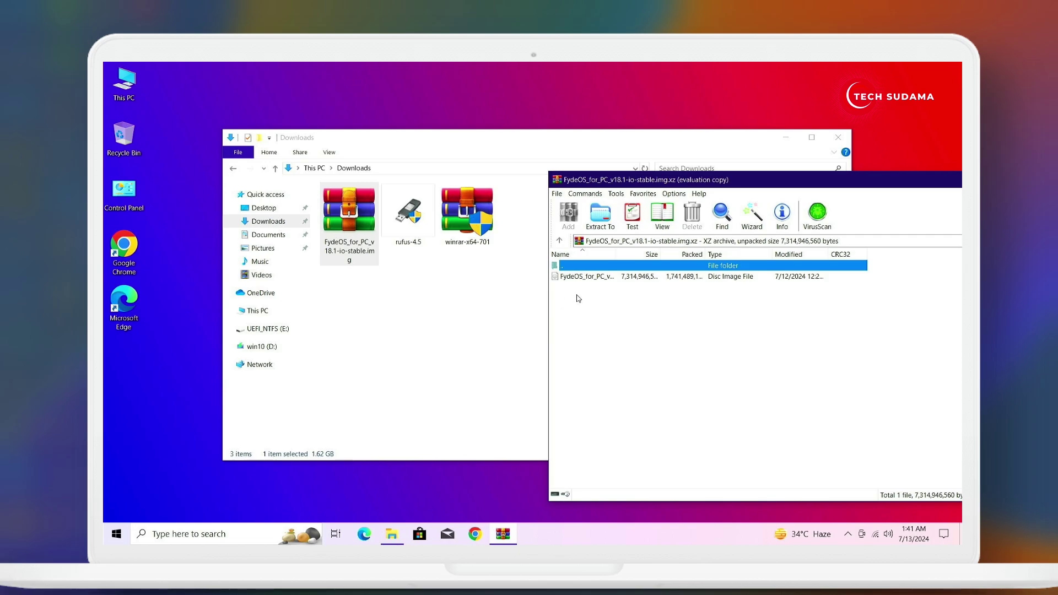
pyautogui.moveTo(598, 279); pyautogui.dragTo(423, 330)
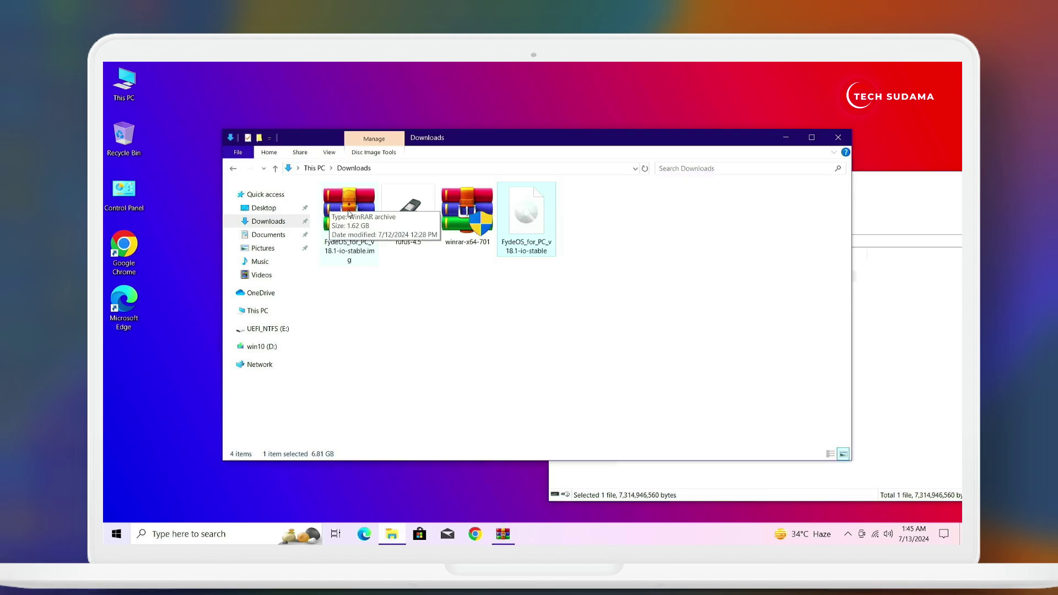
pyautogui.click(348, 215)
pyautogui.keyDown('ctrl'); pyautogui.click(467, 215); pyautogui.keyUp('ctrl')
pyautogui.press('Delete')
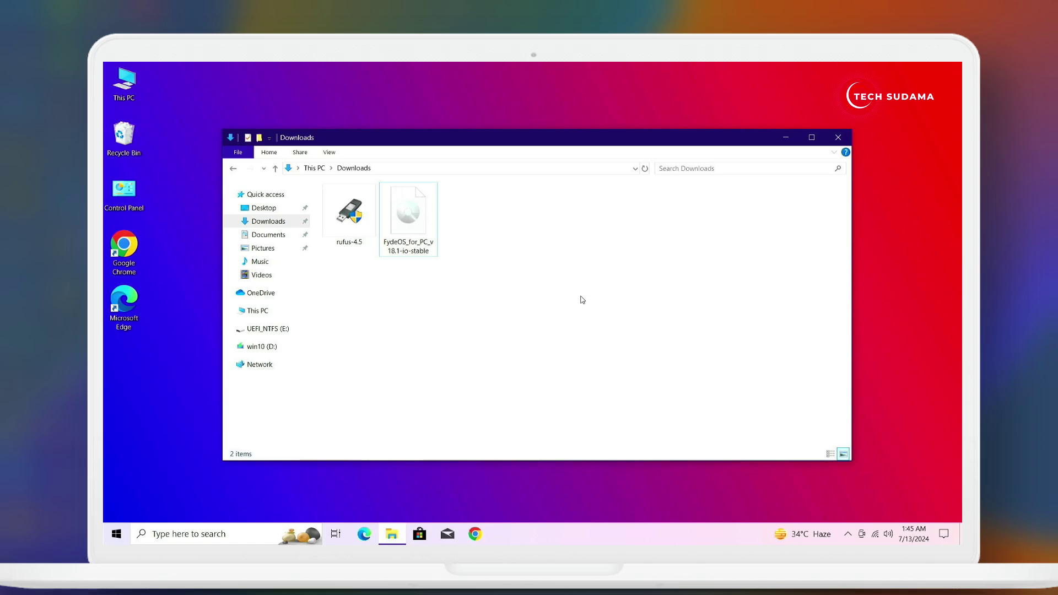
# Launch Rufus as administrator and load FydeOS_for_PC_v18.1-io-stable.img as the boot image
pyautogui.doubleClick(353, 220)
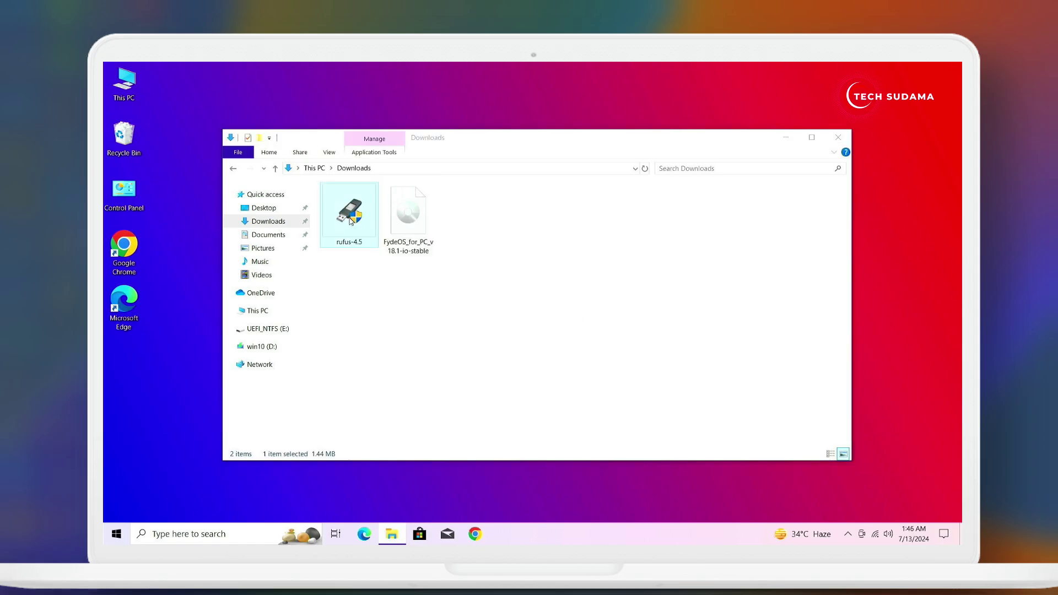
pyautogui.click(476, 372)
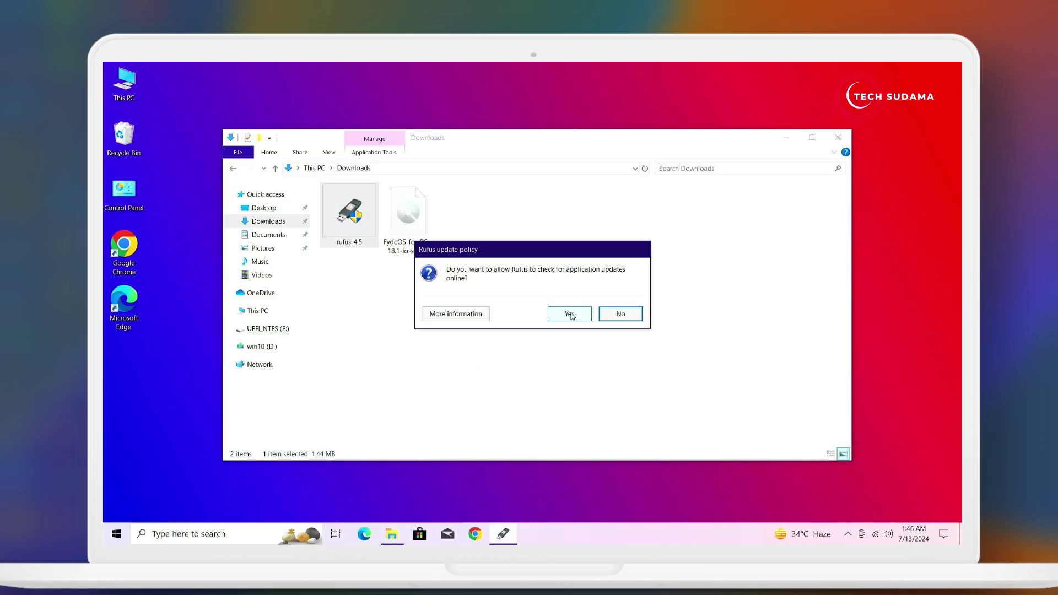
pyautogui.click(570, 314)
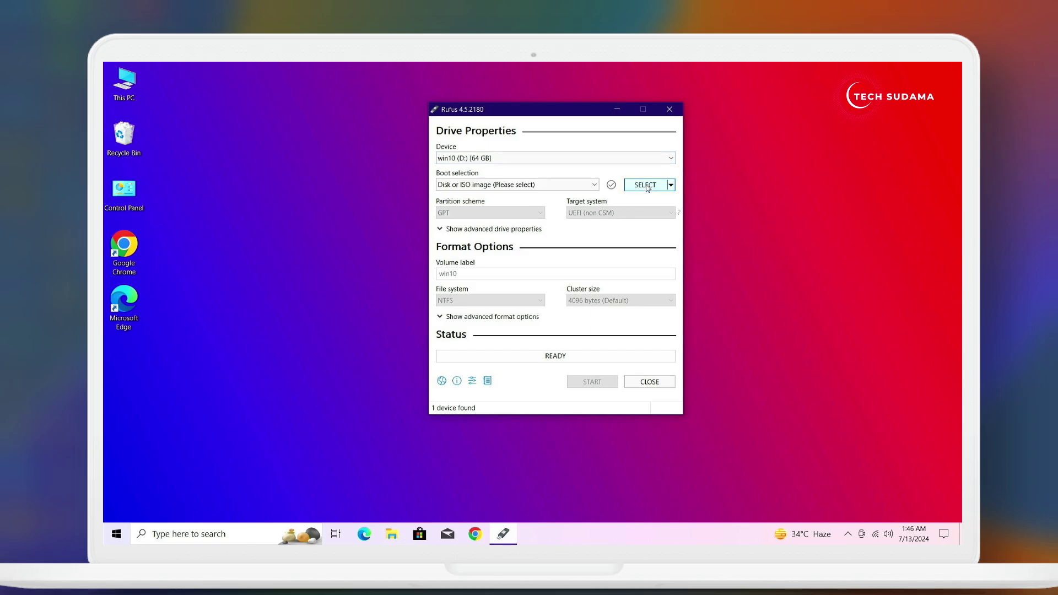
pyautogui.click(646, 186)
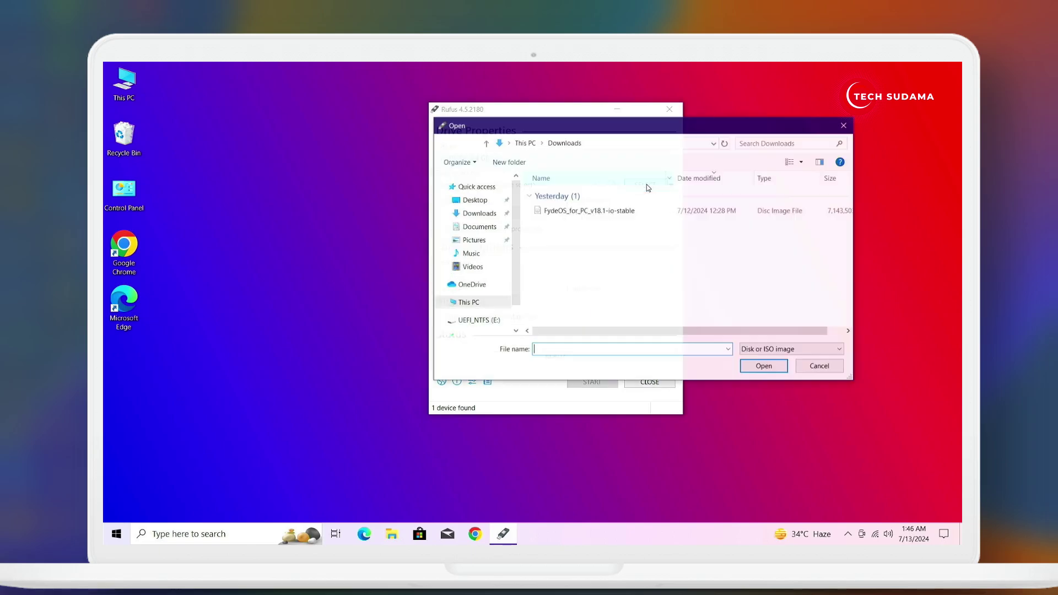
pyautogui.click(569, 214)
pyautogui.click(764, 367)
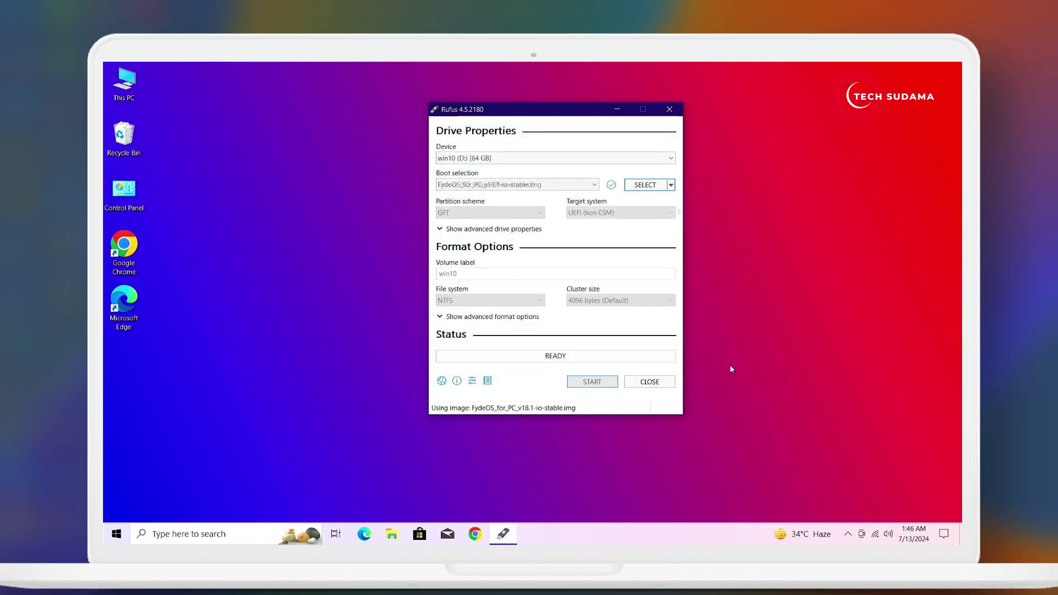
# Write the image to the 64 GB USB drive, accepting the erase warning, then restart Windows
pyautogui.click(588, 384)
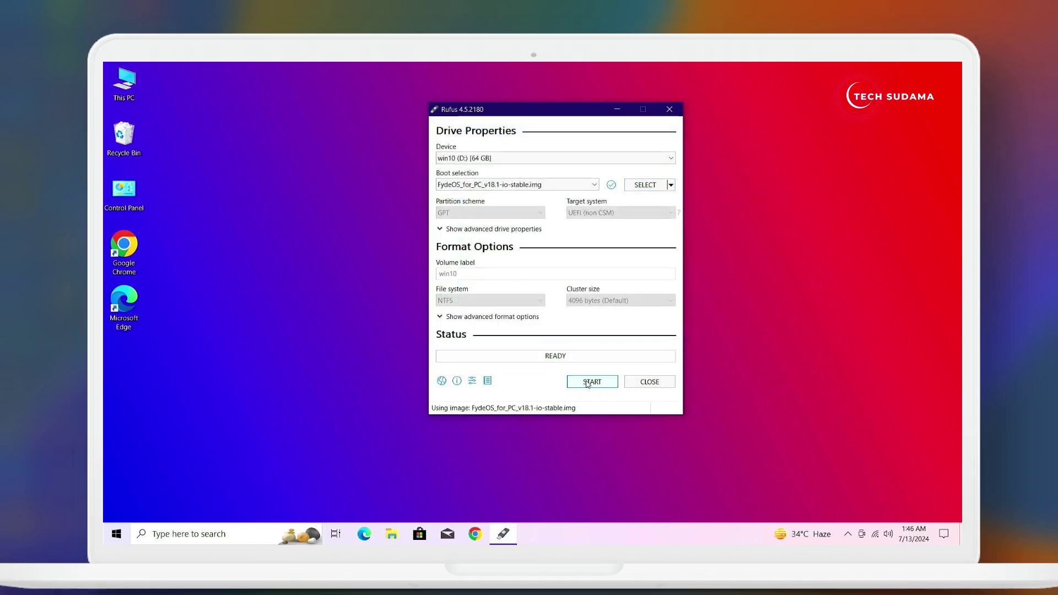
pyautogui.click(566, 340)
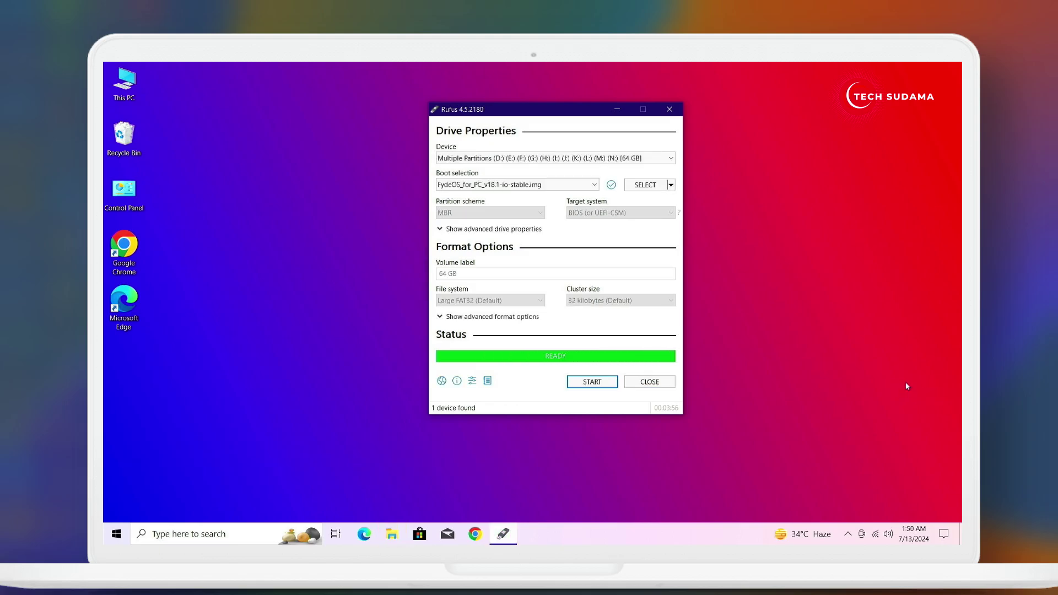
pyautogui.click(648, 383)
pyautogui.press('super')
pyautogui.click(130, 508)
pyautogui.click(146, 480)
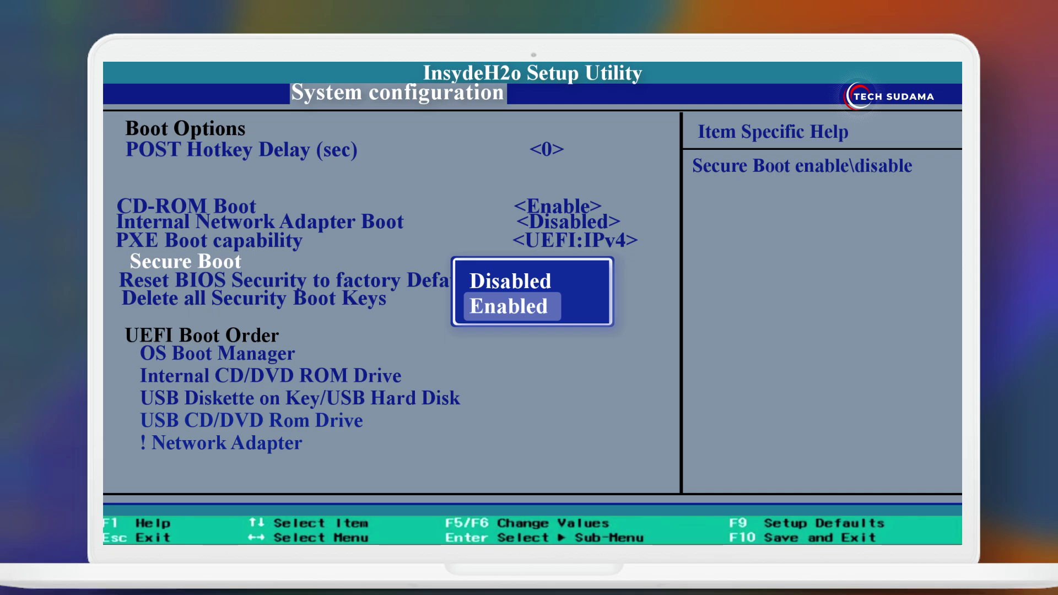
# Set Secure Boot to Disabled and boot from the UEFI VendorC USB entry
pyautogui.press('Up')
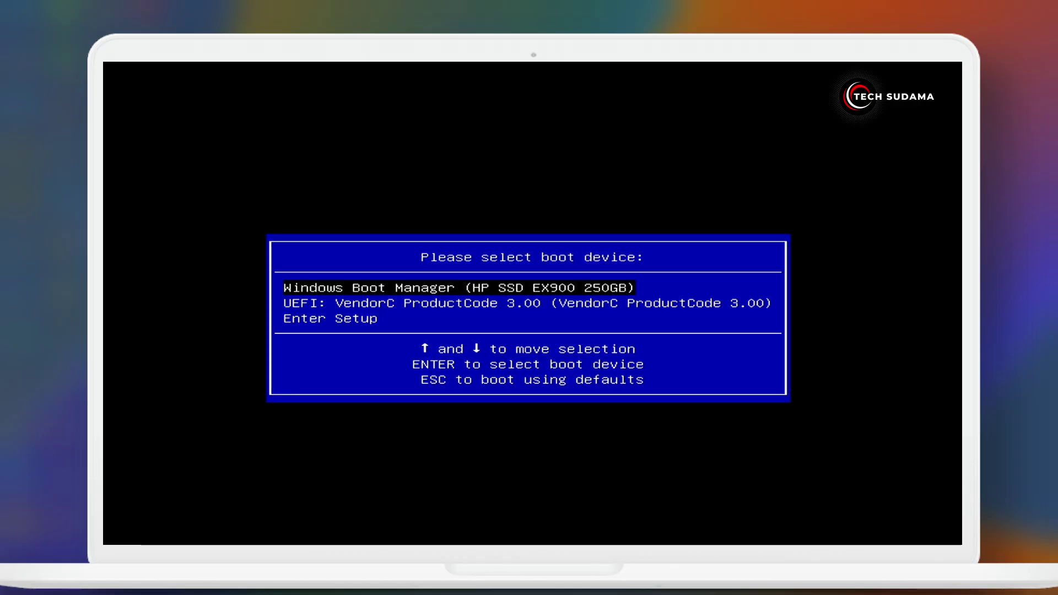
pyautogui.press('Down')
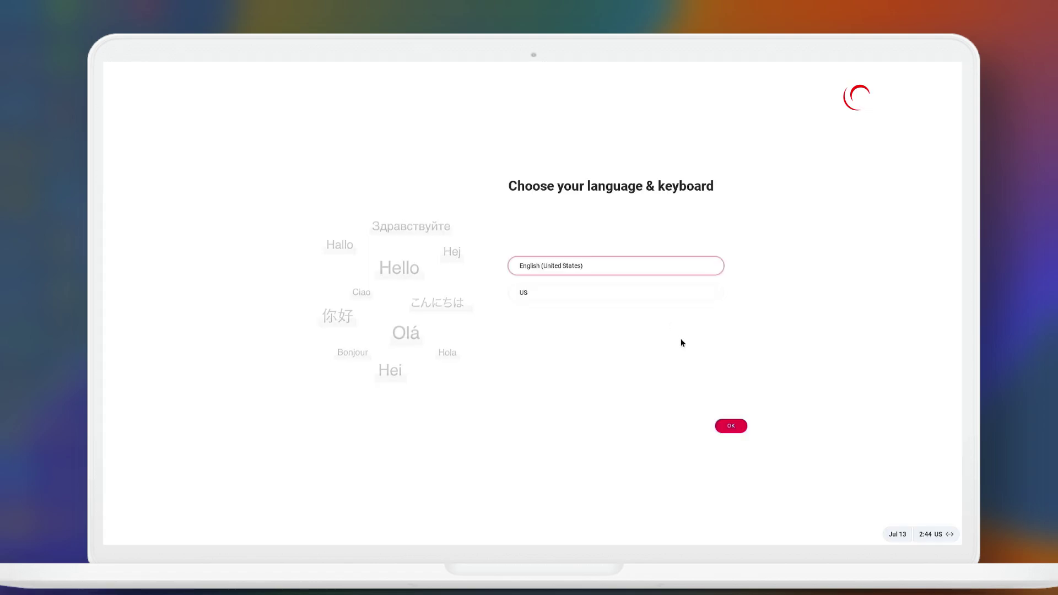
# Keep English (United States) with US keyboard and run a full-disk FydeOS install onto /dev/nvme0n1
pyautogui.click(731, 426)
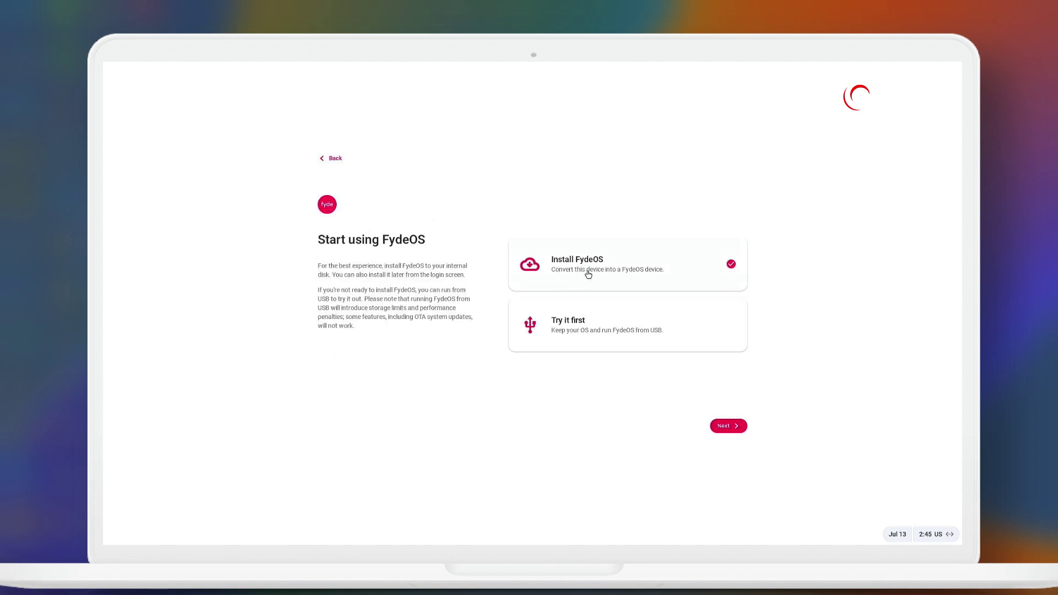
pyautogui.click(725, 430)
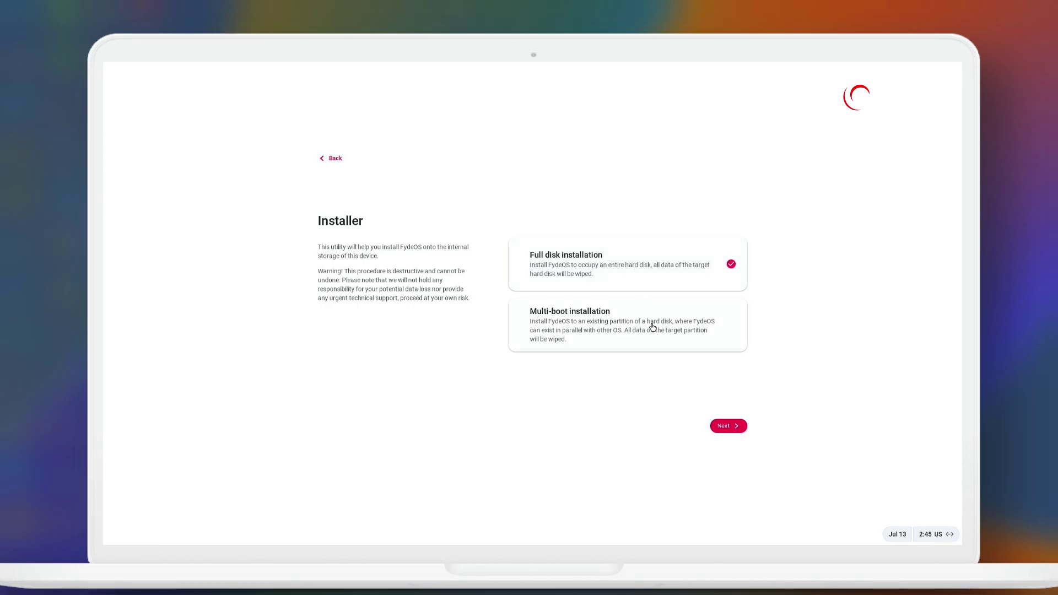
pyautogui.click(722, 426)
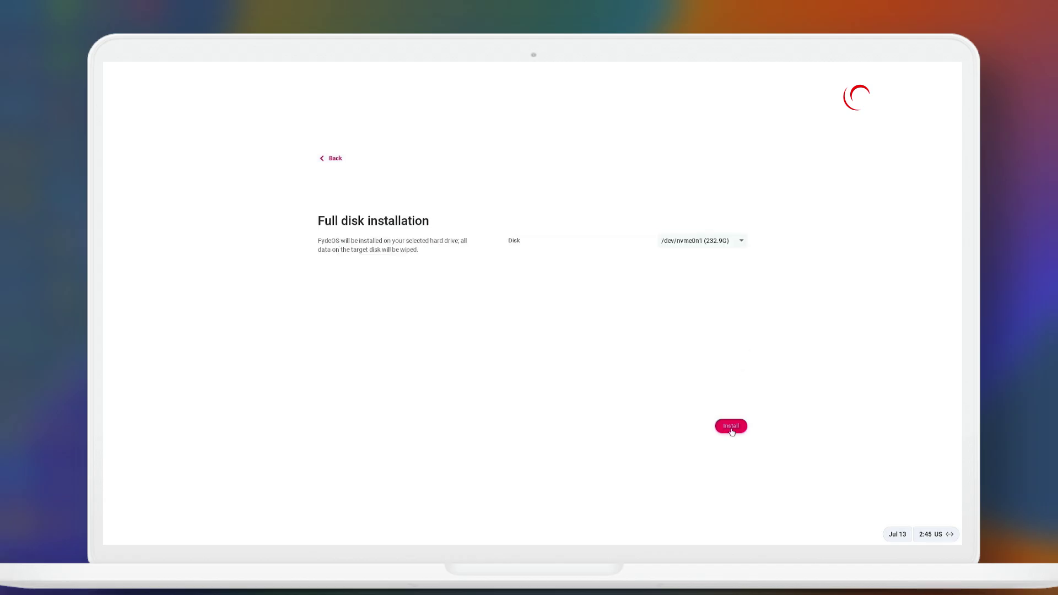
pyautogui.click(732, 429)
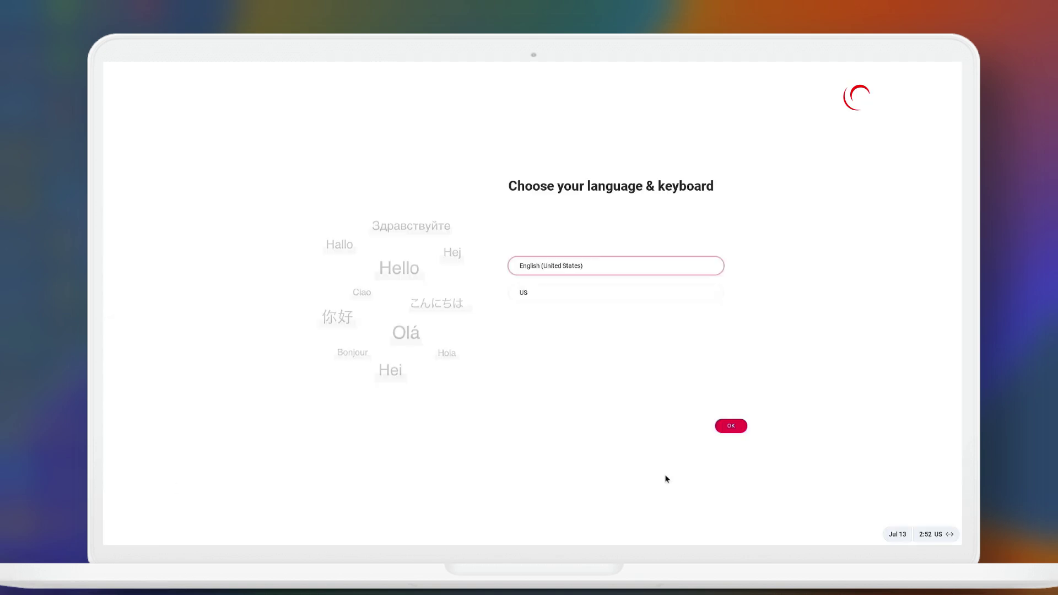
# Confirm language and keyboard, start setup, and accept the Terms of Service and privacy statement
pyautogui.click(733, 427)
pyautogui.click(736, 429)
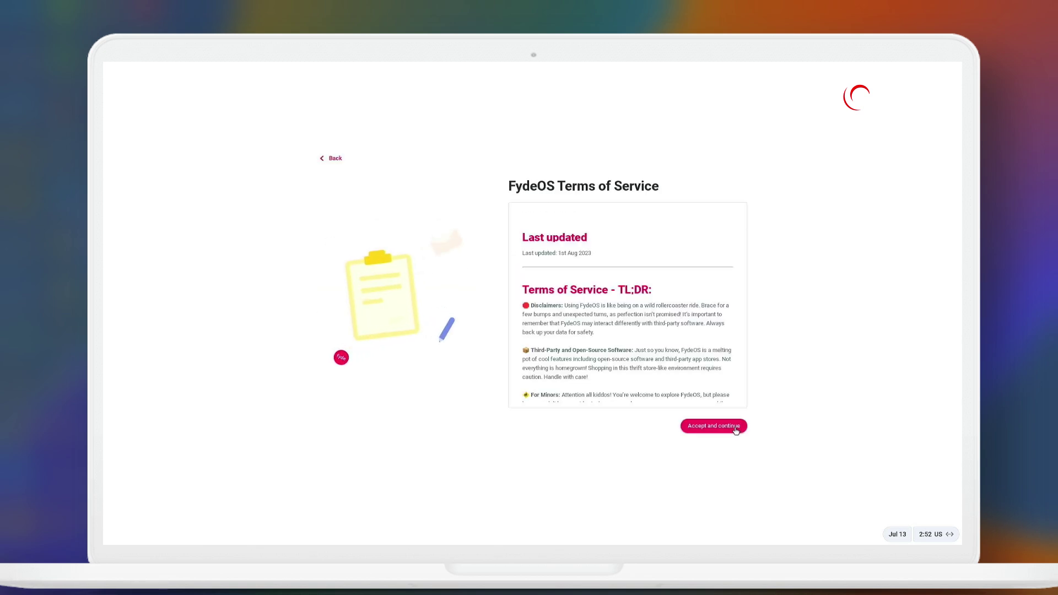
pyautogui.click(734, 428)
pyautogui.click(734, 429)
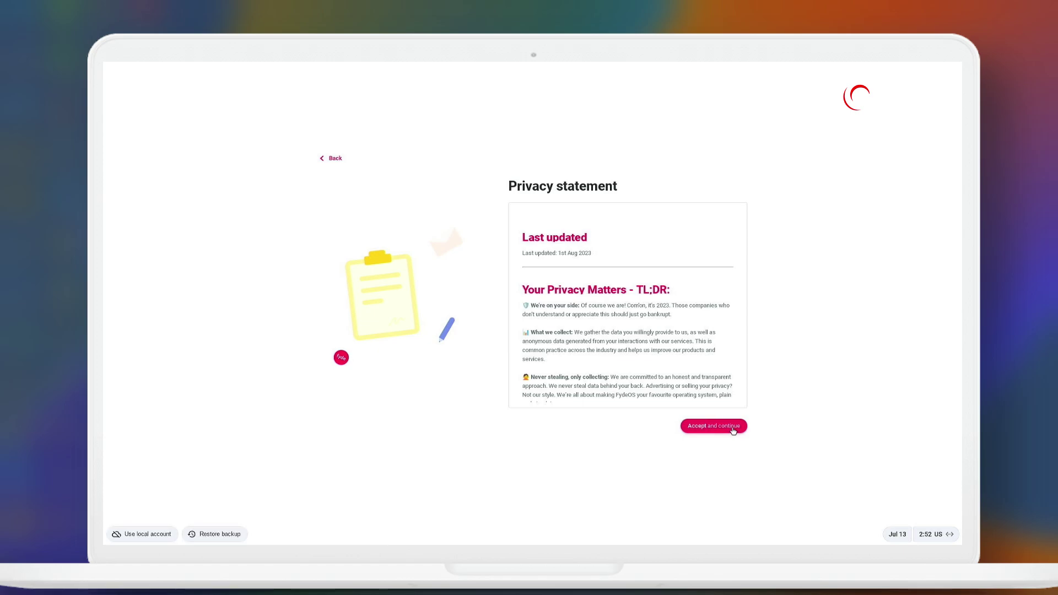
# Choose a Google account and set the device up for personal use
pyautogui.click(631, 334)
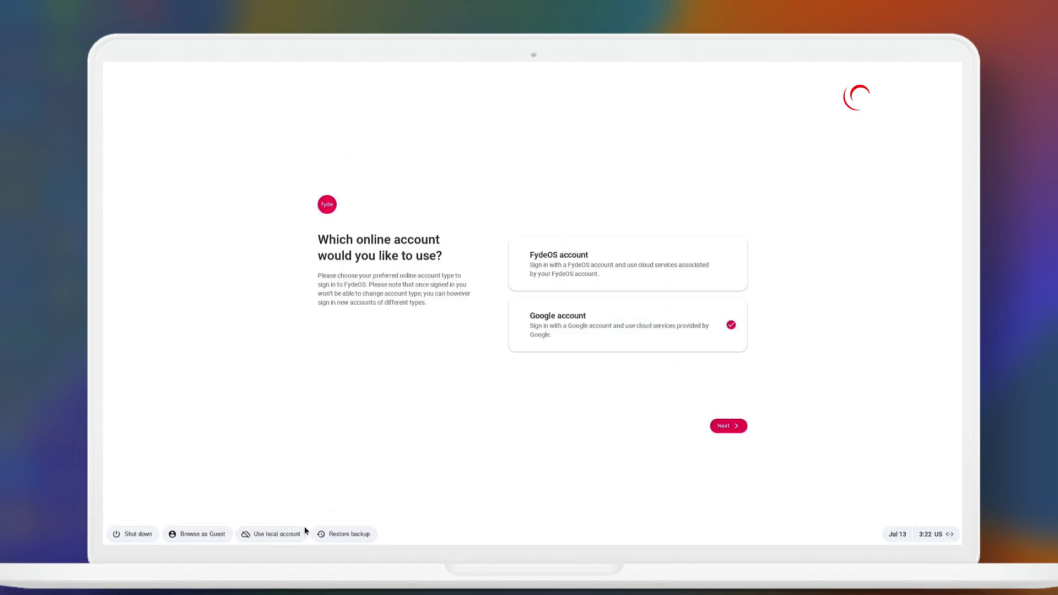
pyautogui.click(729, 428)
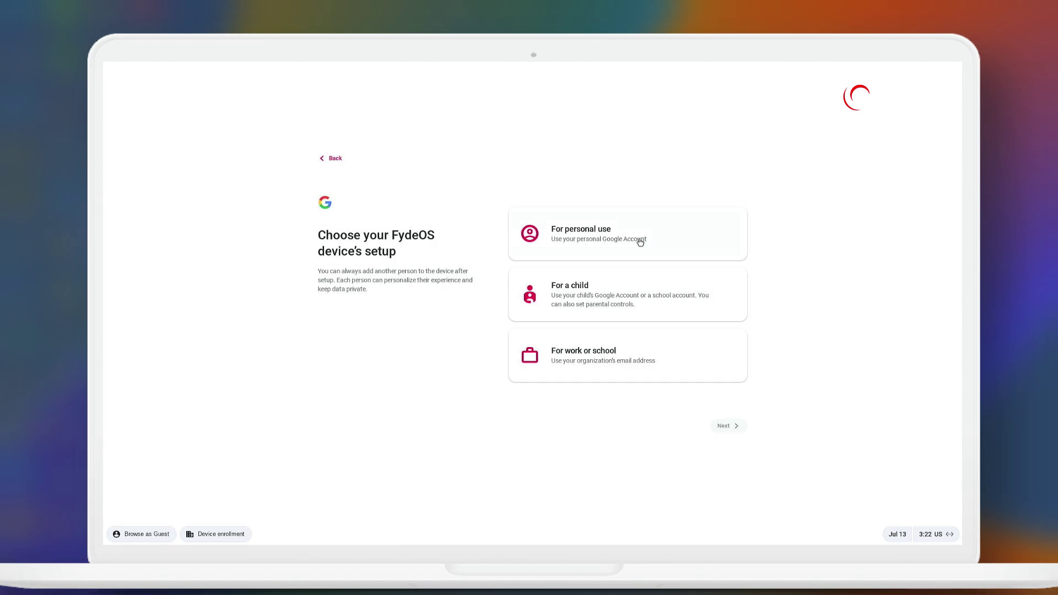
pyautogui.click(640, 241)
pyautogui.click(730, 426)
pyautogui.click(733, 428)
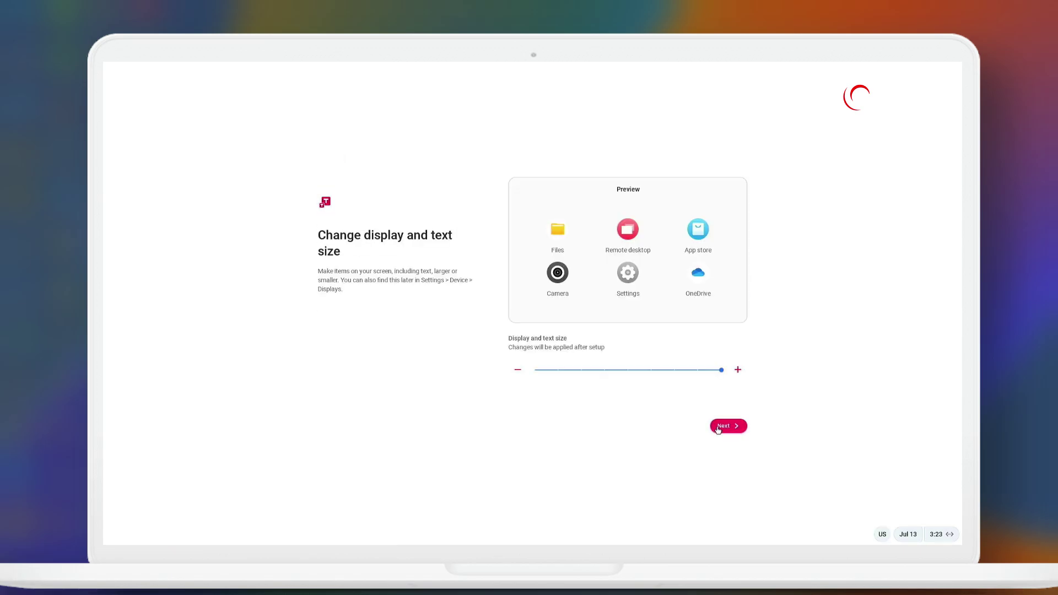
# Finish Google sign-in, keep the Auto theme, and complete setup to the desktop
pyautogui.click(728, 427)
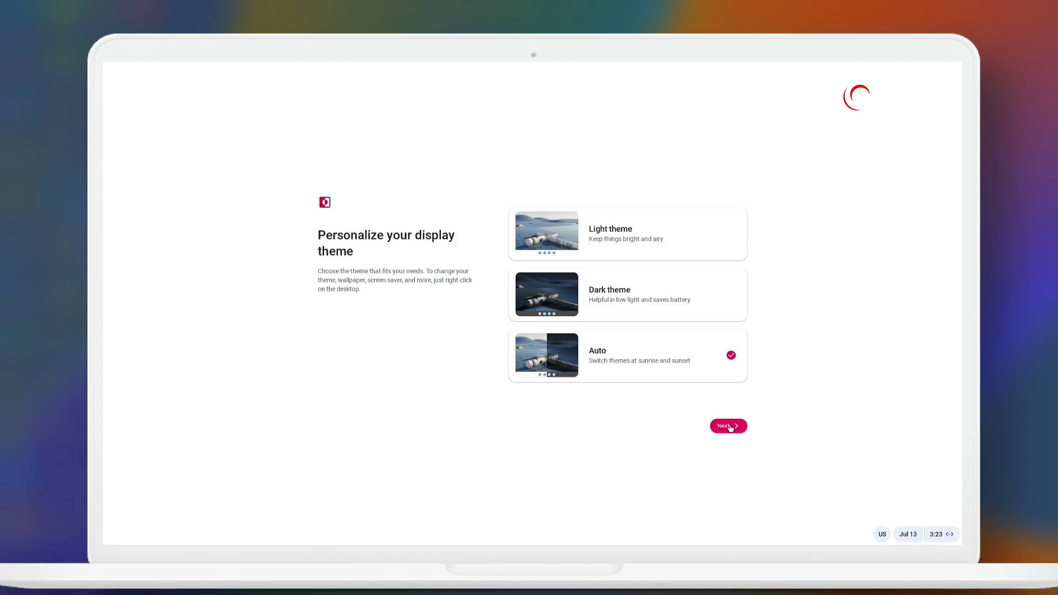
pyautogui.click(729, 427)
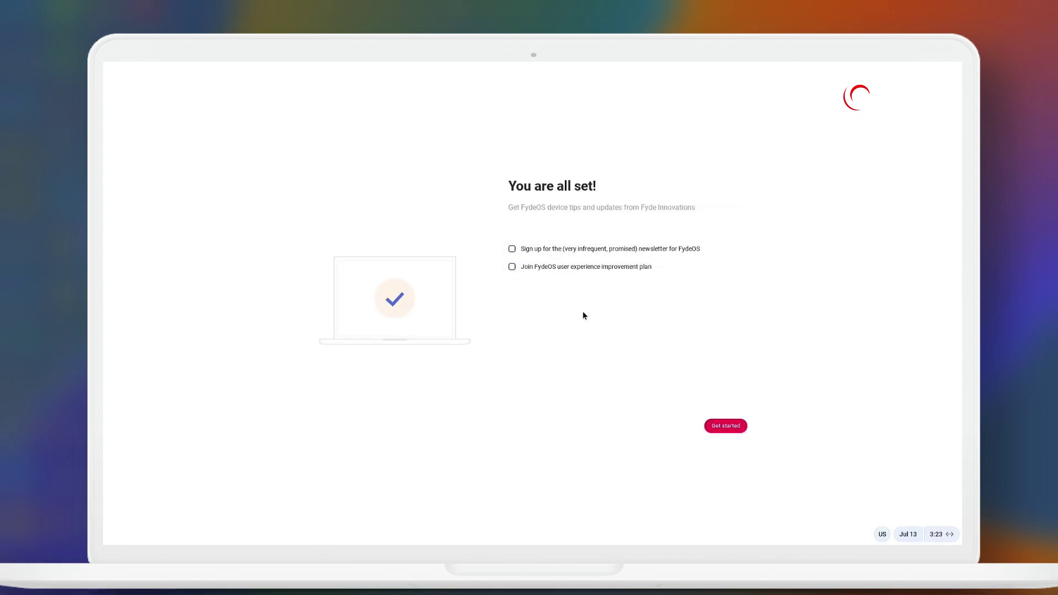
pyautogui.click(726, 426)
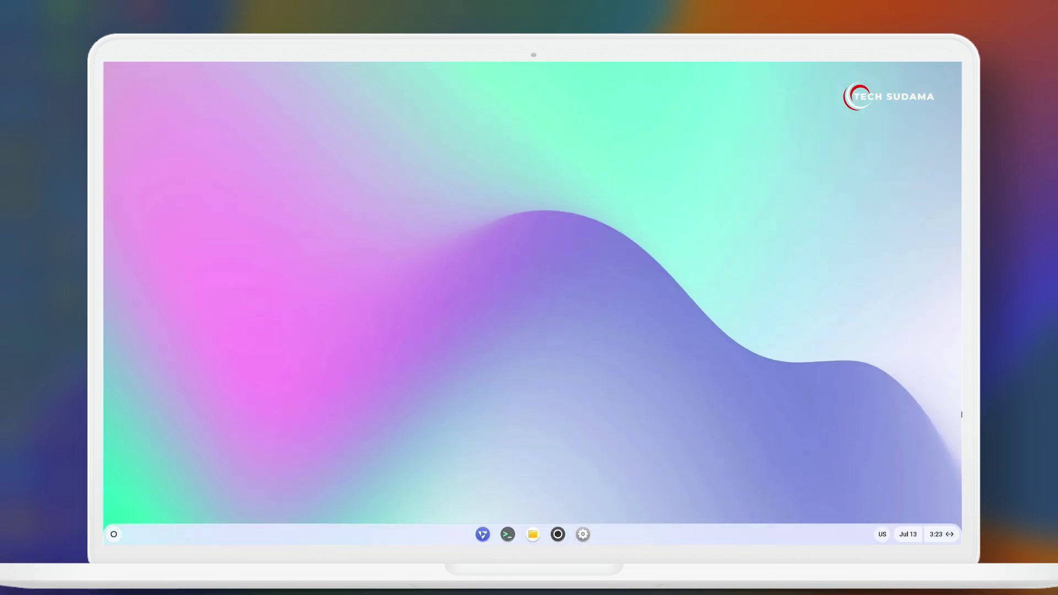
# Open the launcher to show Chromium, Files, Android, Camera, Settings and Terminal
pyautogui.click(114, 535)
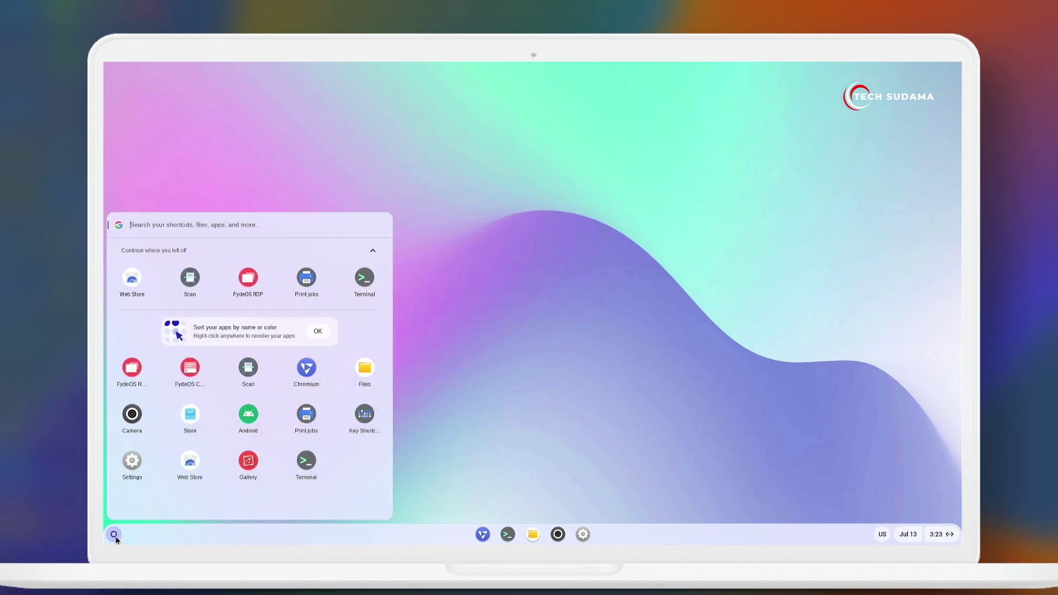